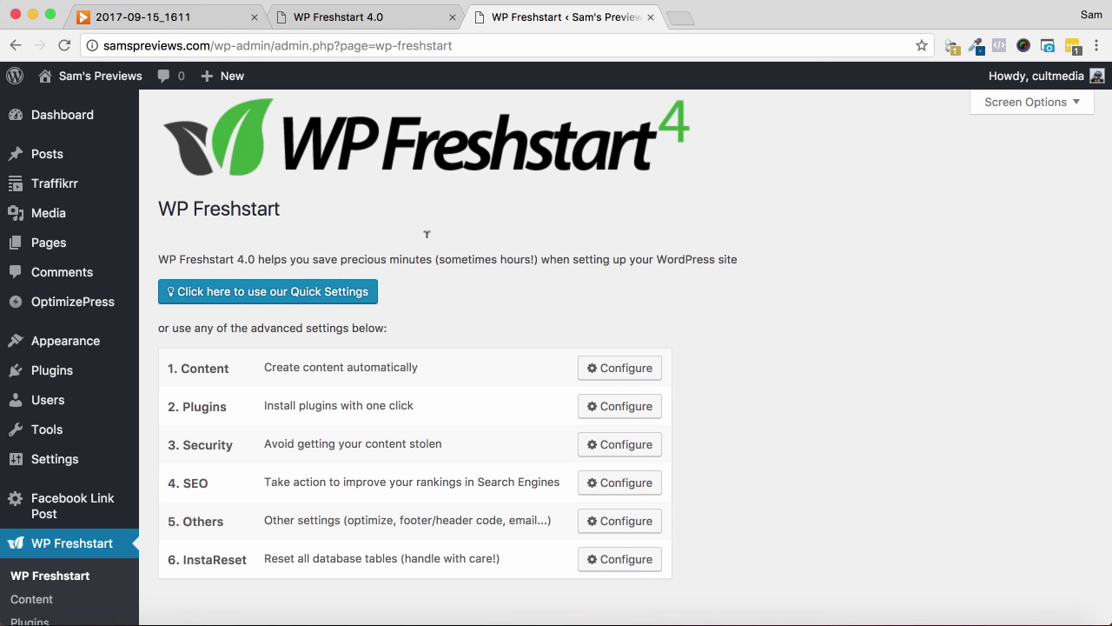
# Open the Content settings page via Configure next to '1. Content' on the overview
pyautogui.scroll(-2, 784, 295)
pyautogui.scroll(2, 785, 296)
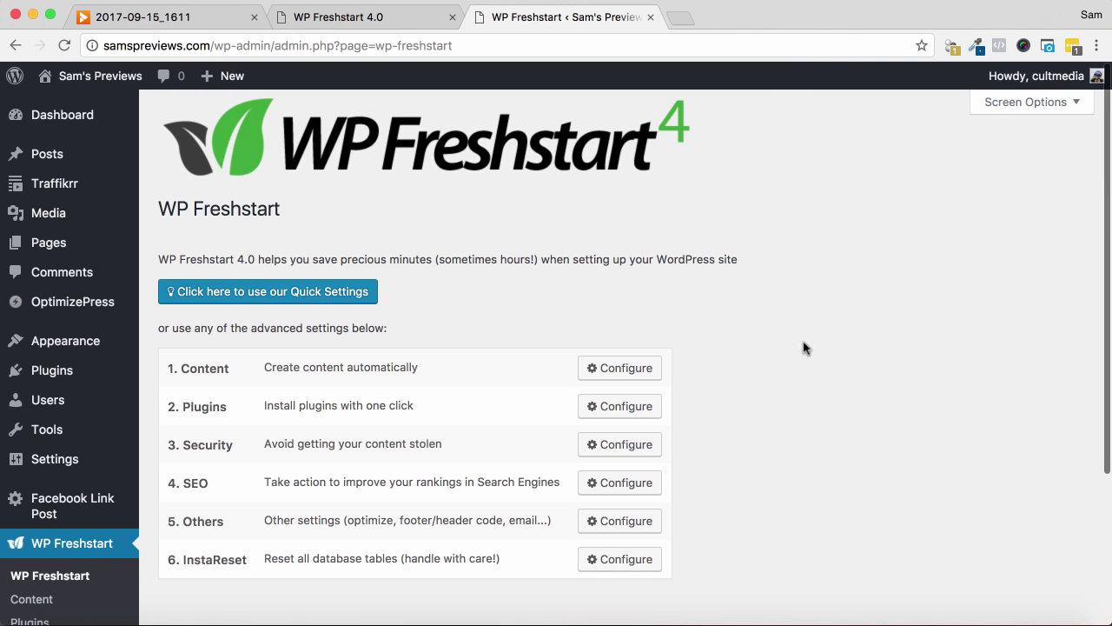
pyautogui.scroll(-1, 807, 413)
pyautogui.scroll(1, 807, 413)
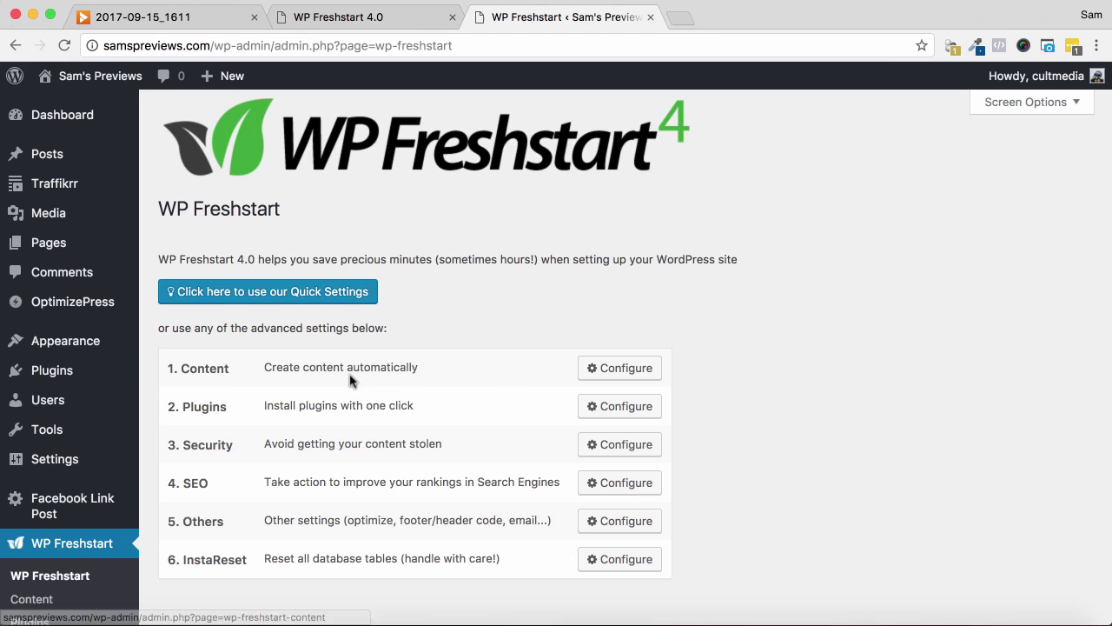
pyautogui.click(619, 367)
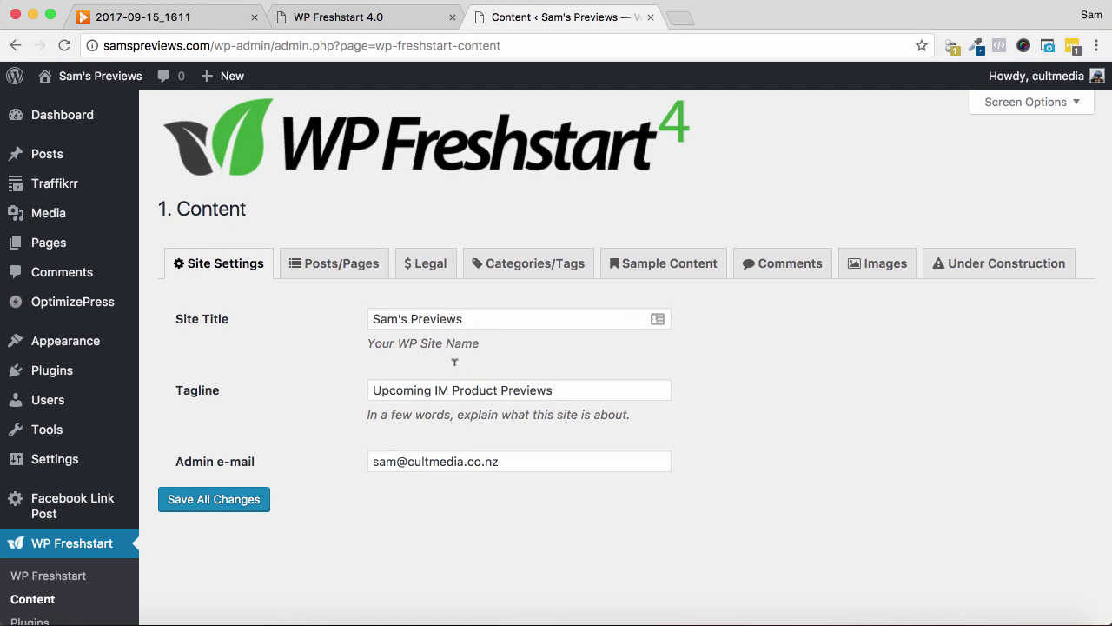
# Review the Posts/Pages options, toggling the About Us page checkbox, then show the Legal tab
pyautogui.click(334, 265)
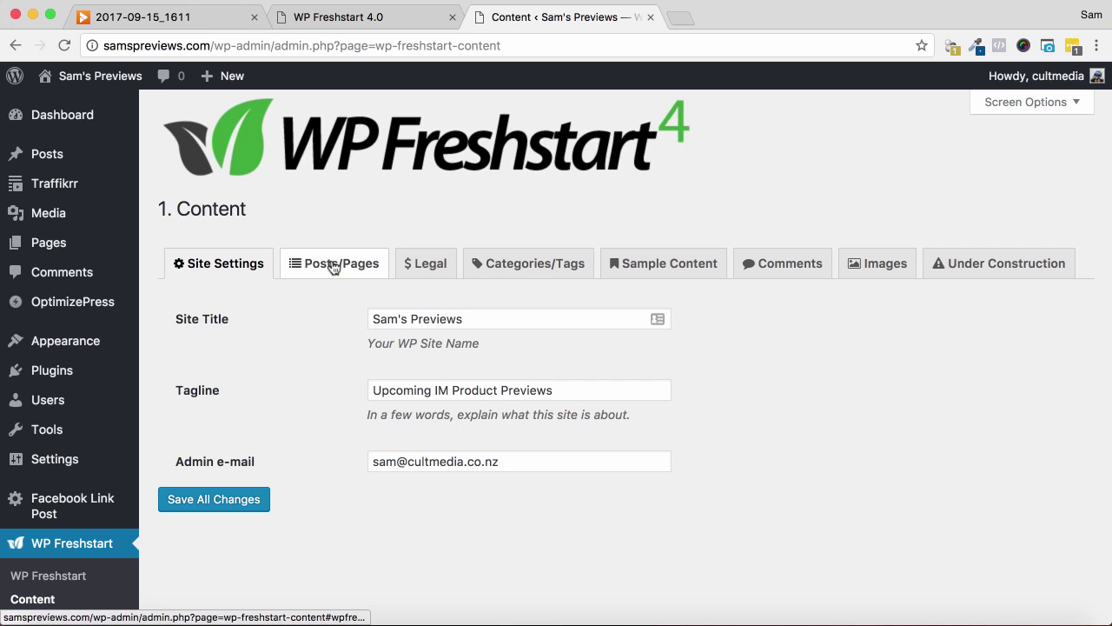
pyautogui.scroll(-1, 582, 389)
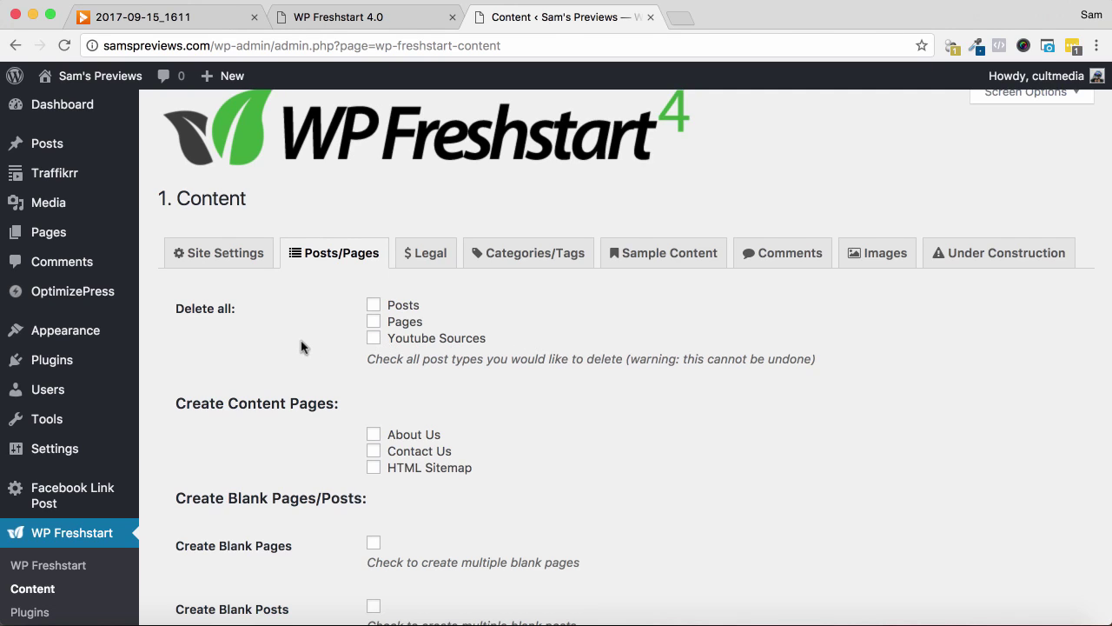
pyautogui.scroll(-3, 304, 348)
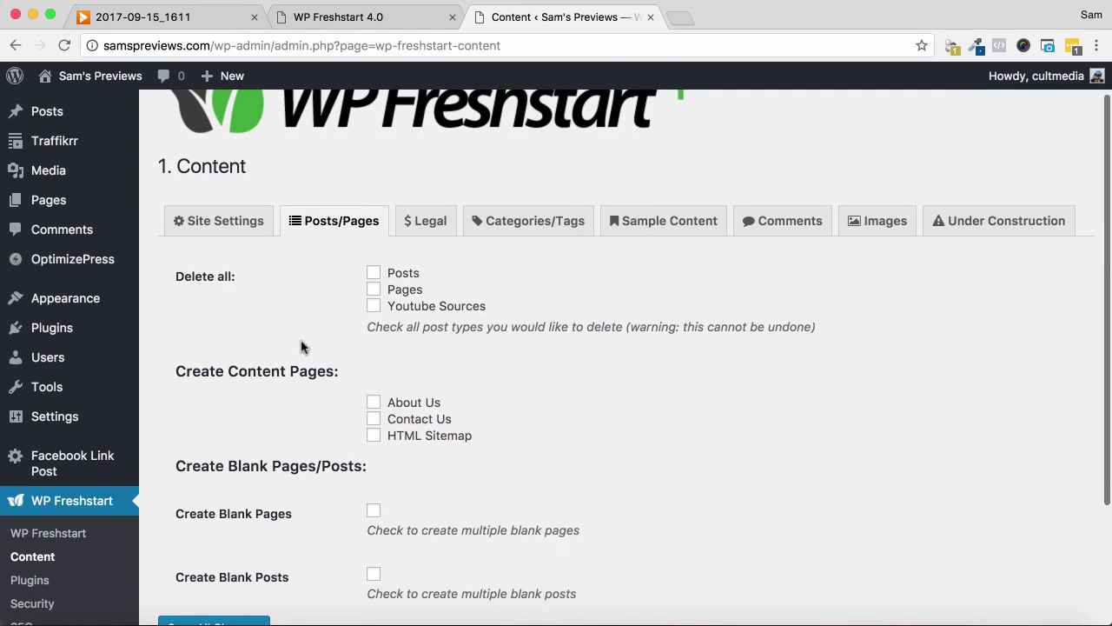
pyautogui.click(374, 405)
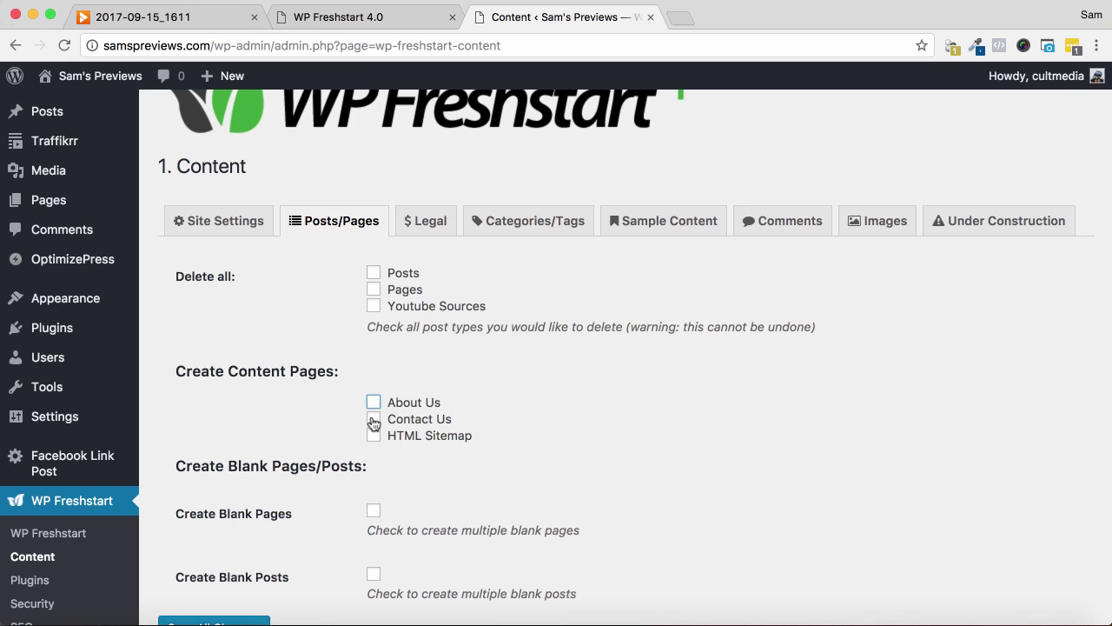
pyautogui.scroll(-2, 373, 383)
pyautogui.scroll(-3, 373, 368)
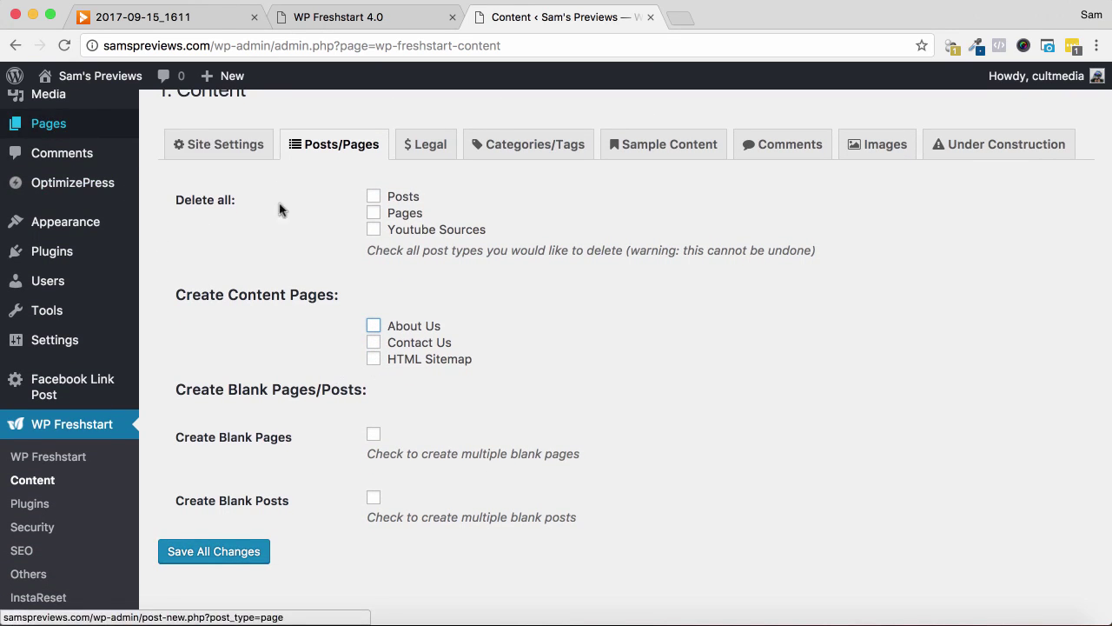
pyautogui.scroll(3, 487, 208)
pyautogui.click(427, 262)
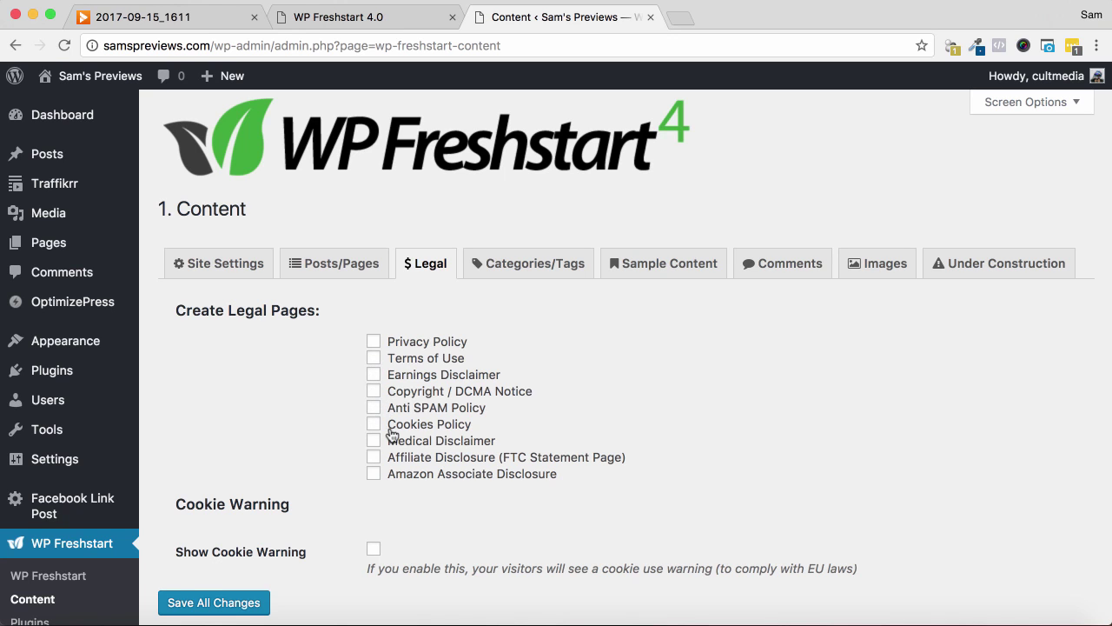
# Look over the Legal page checkboxes, then switch to the Categories/Tags options
pyautogui.scroll(-1, 504, 446)
pyautogui.scroll(1, 503, 448)
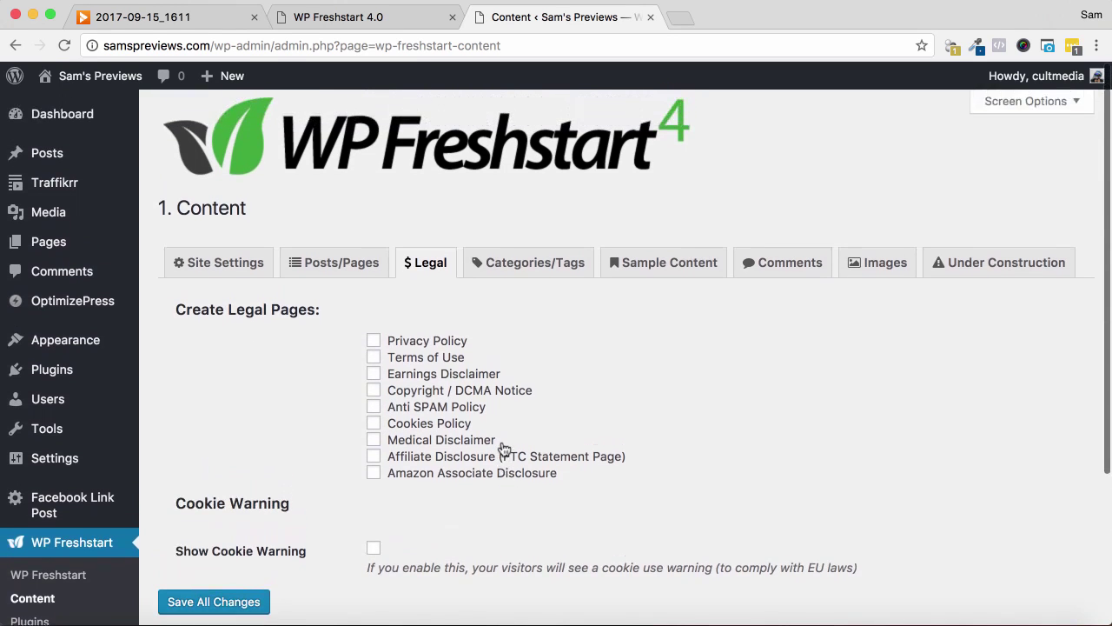
pyautogui.click(530, 266)
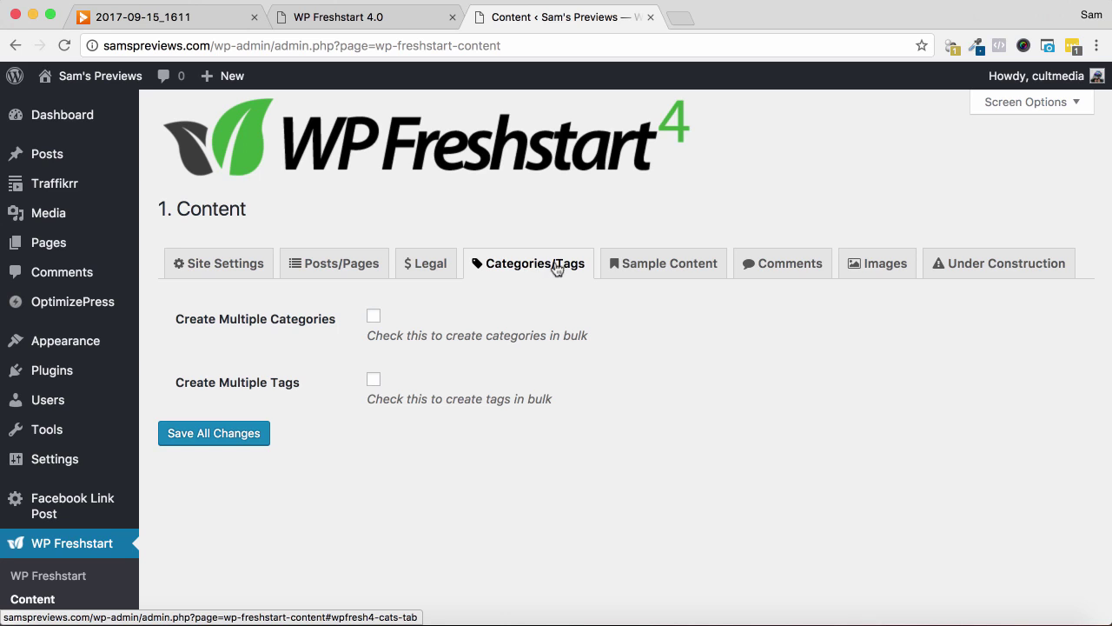
# Step through the Sample Content, Comments, Images and Under Construction tabs
pyautogui.click(651, 259)
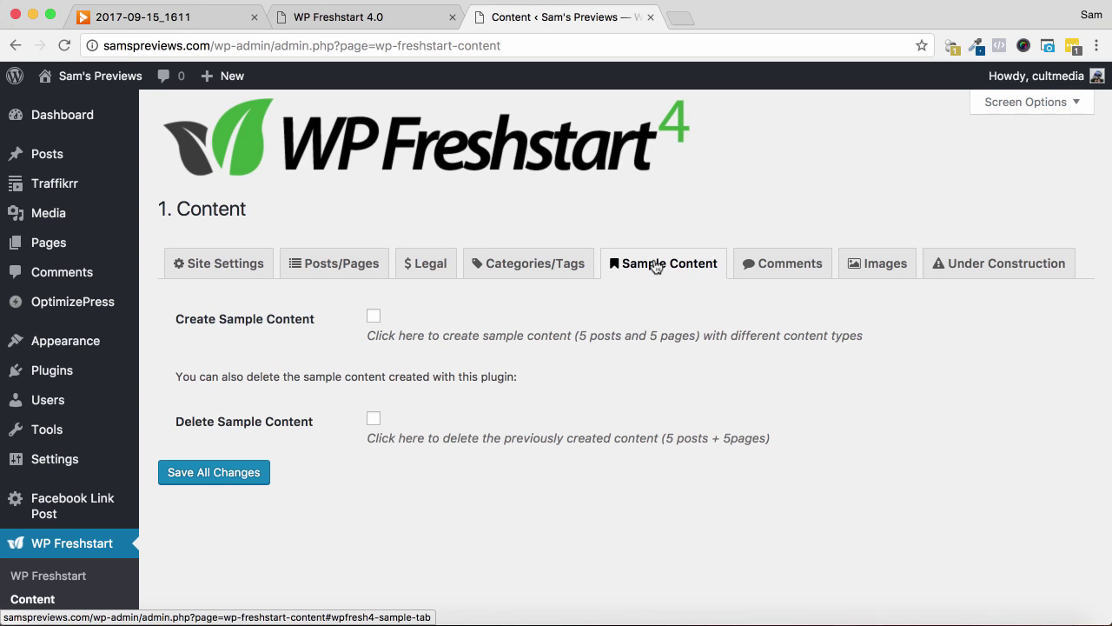
pyautogui.click(752, 263)
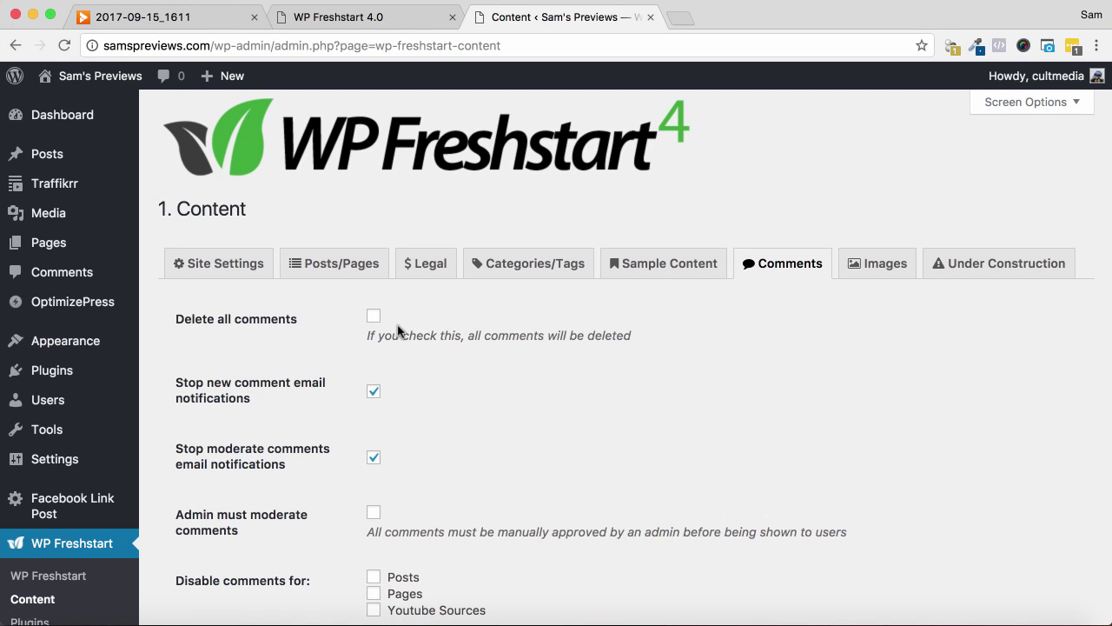
pyautogui.scroll(-3, 396, 326)
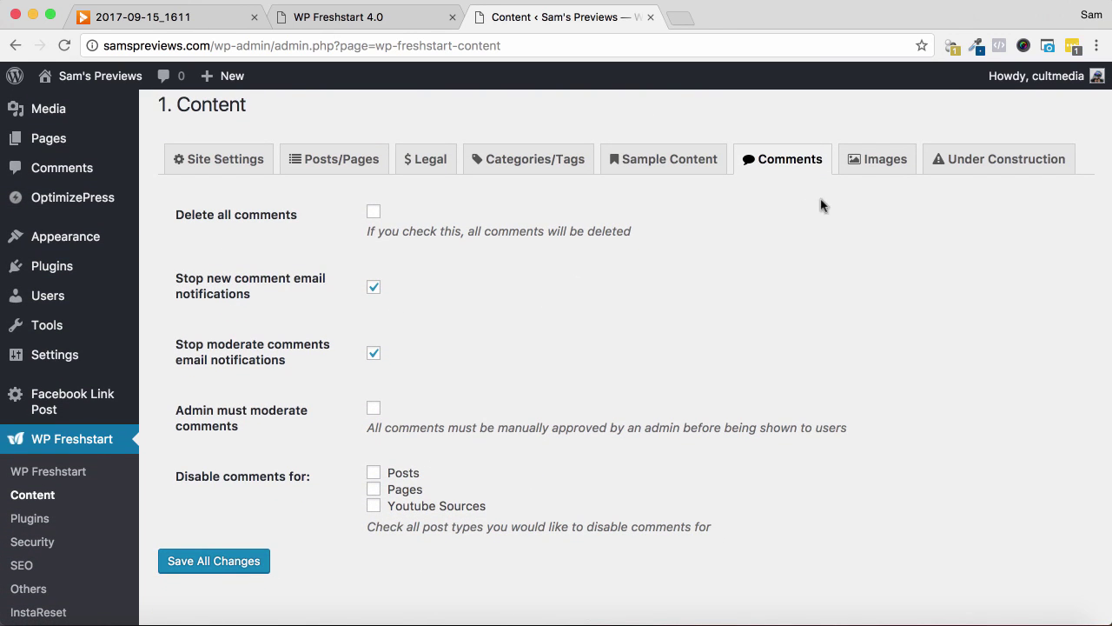
pyautogui.click(882, 161)
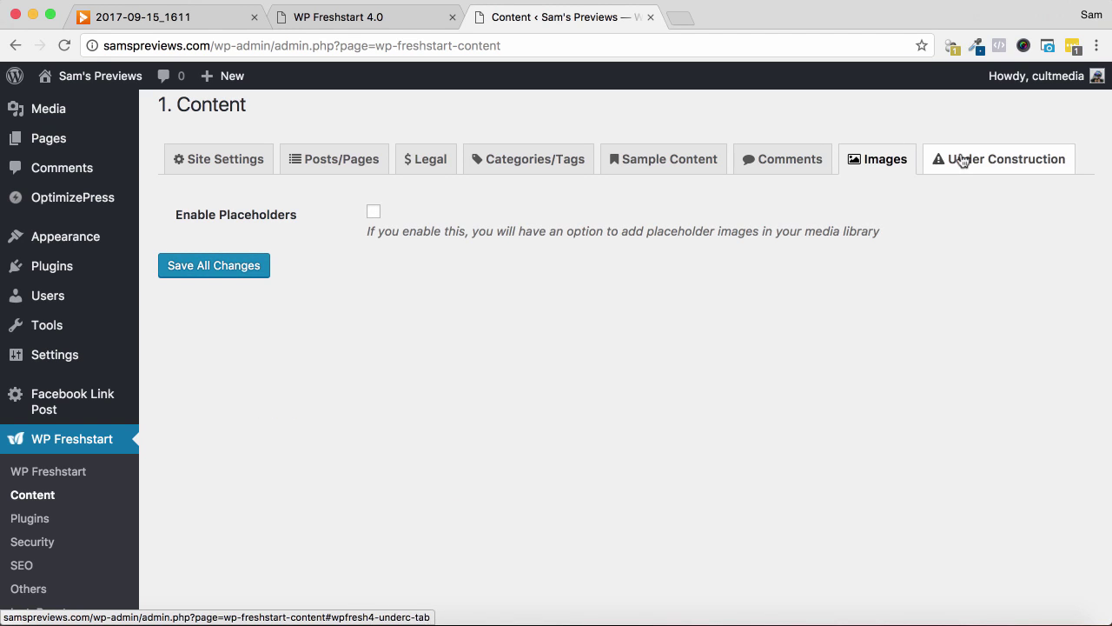
pyautogui.click(951, 161)
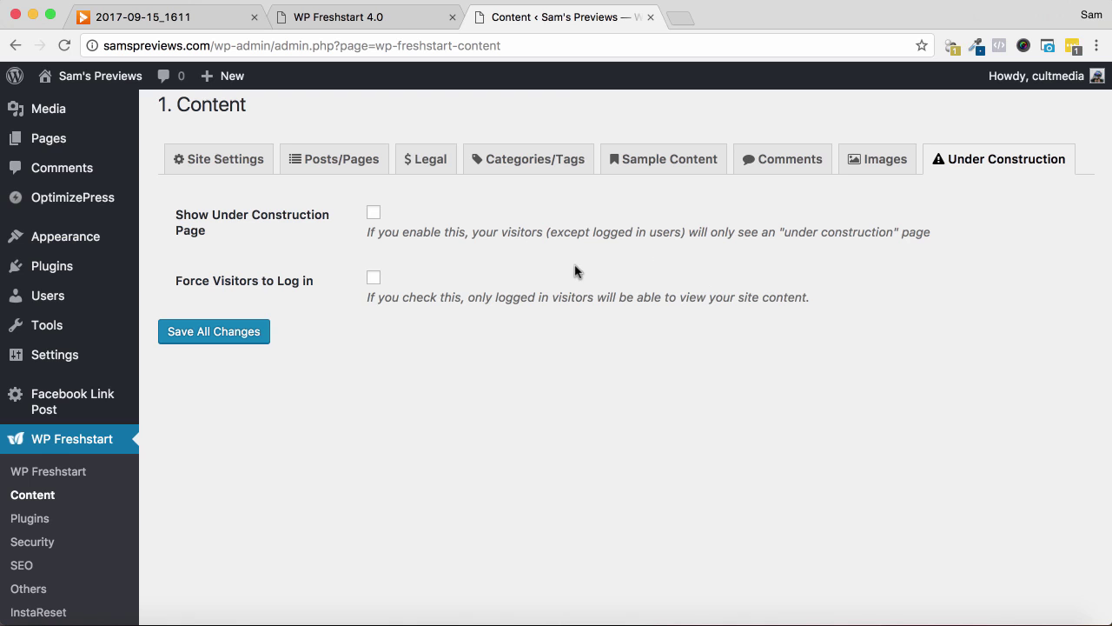
# Return to the WP Freshstart main page and open the Recommended Plugins settings
pyautogui.click(39, 472)
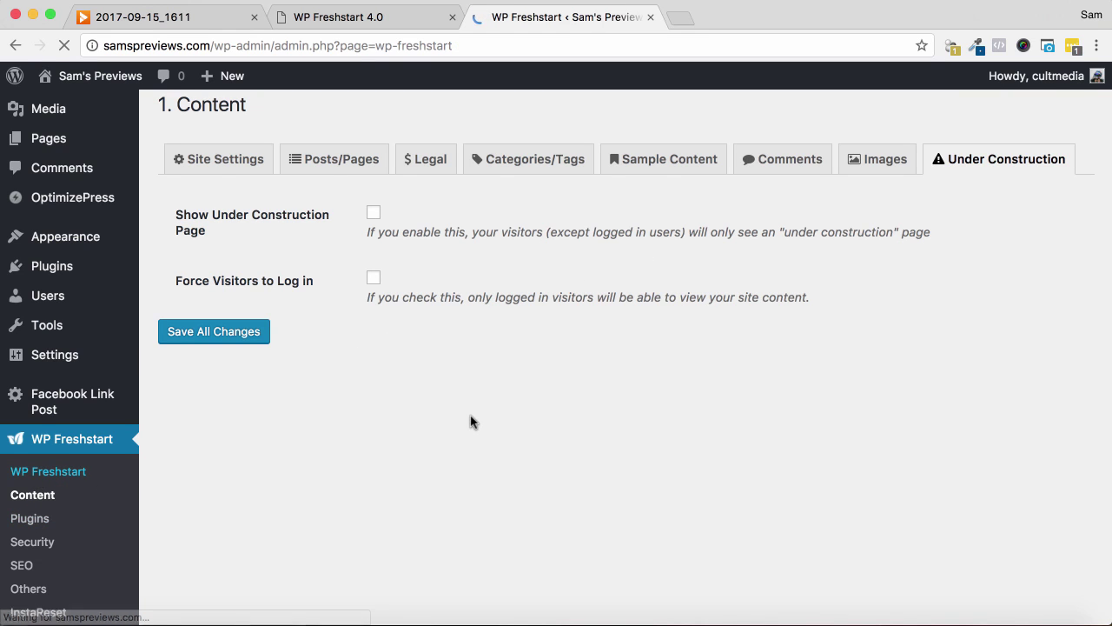
pyautogui.scroll(-1, 487, 442)
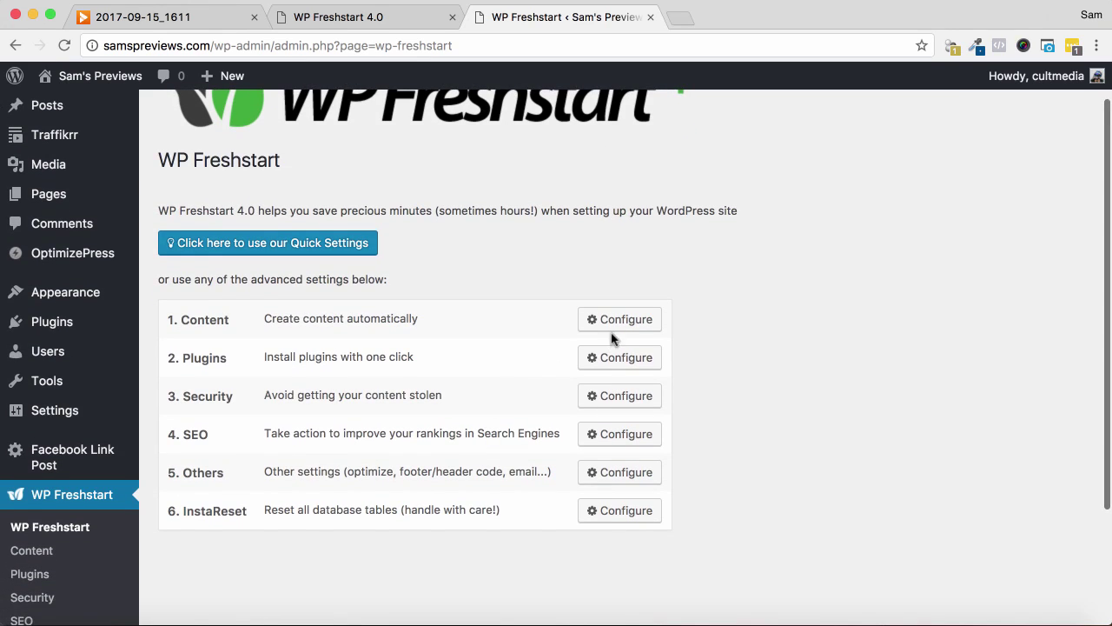
pyautogui.click(613, 360)
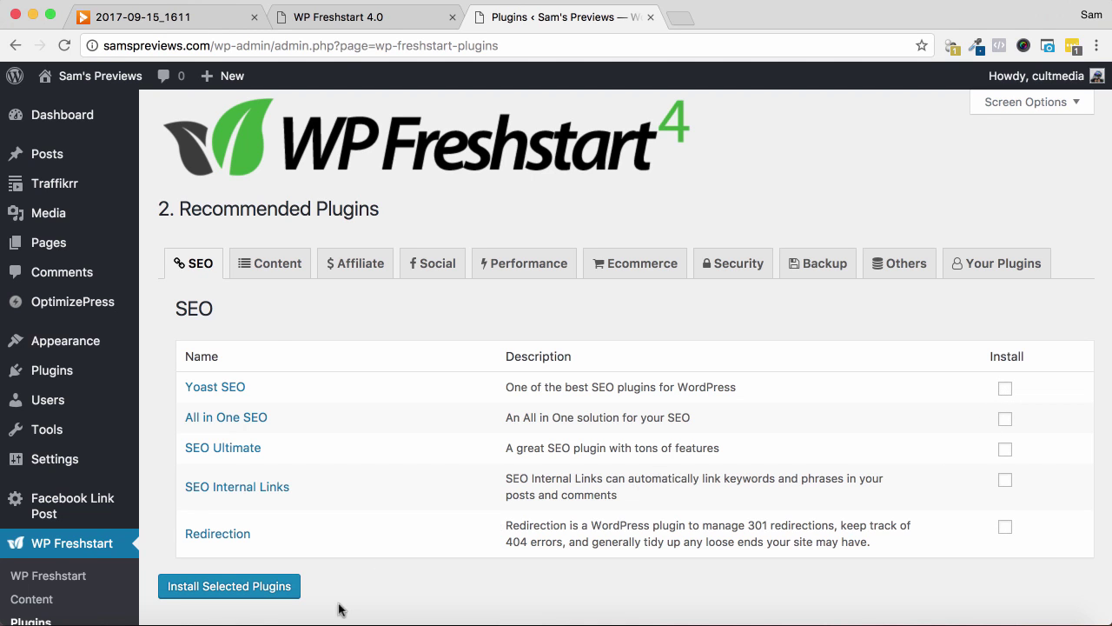
# Browse the Content, Affiliate, Social, Performance, Ecommerce and Your Plugins tabs
pyautogui.click(278, 264)
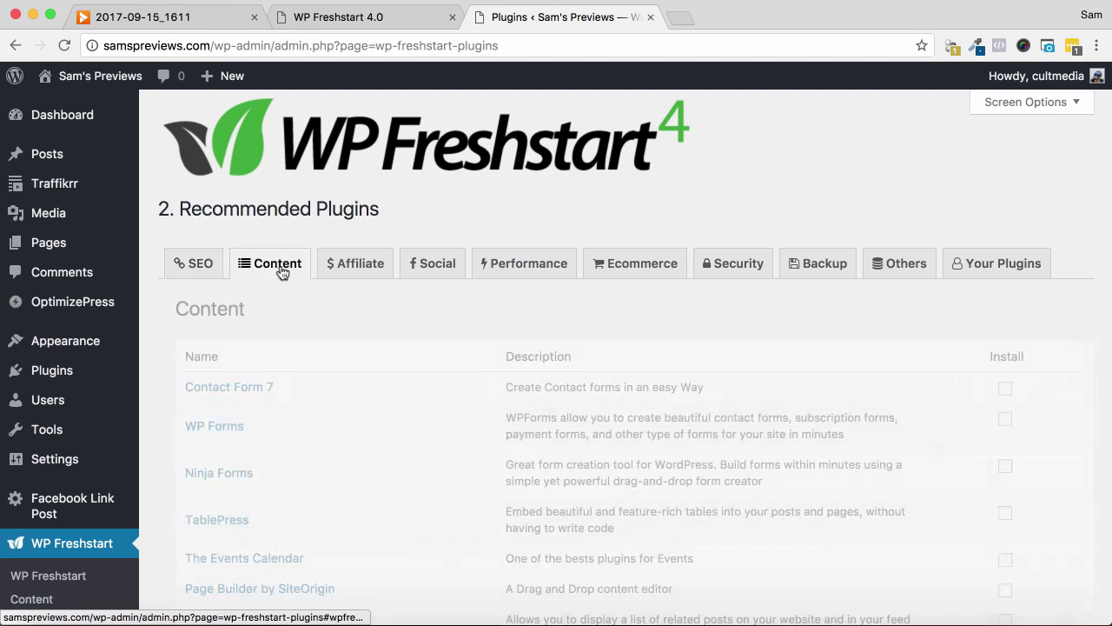
pyautogui.click(339, 262)
pyautogui.scroll(-2, 367, 290)
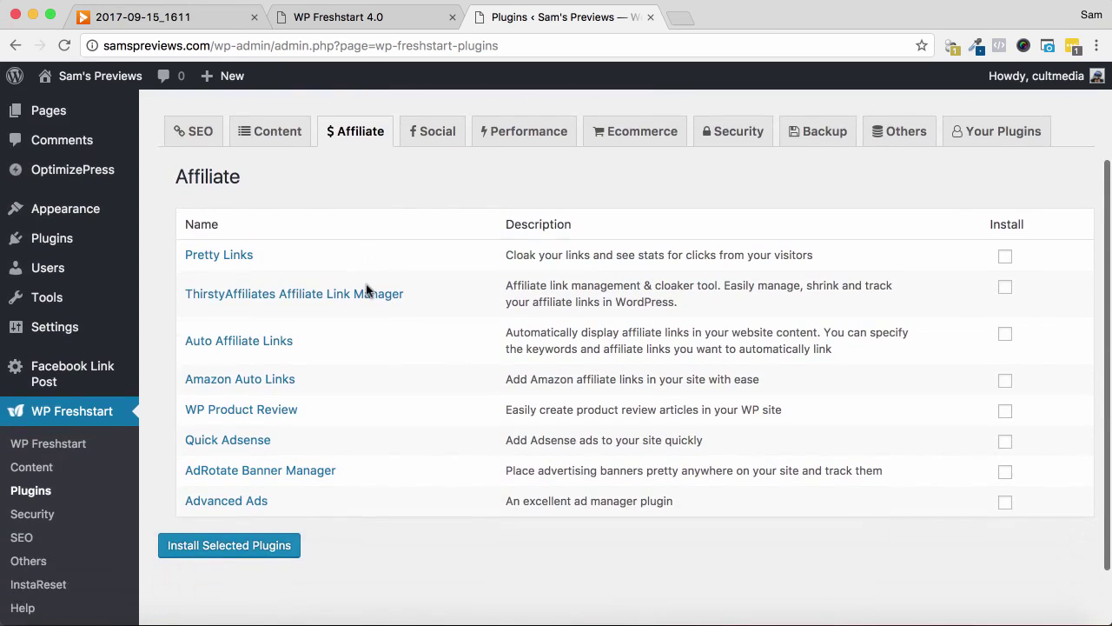
pyautogui.scroll(2, 368, 291)
pyautogui.scroll(-1, 400, 290)
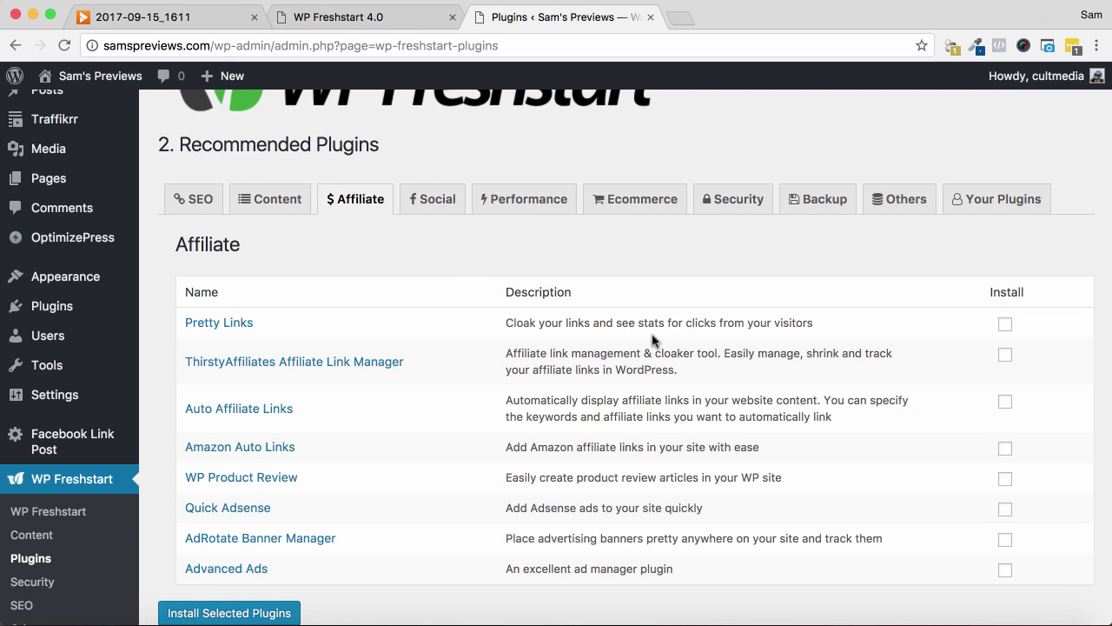
pyautogui.click(451, 211)
pyautogui.click(556, 215)
pyautogui.click(620, 209)
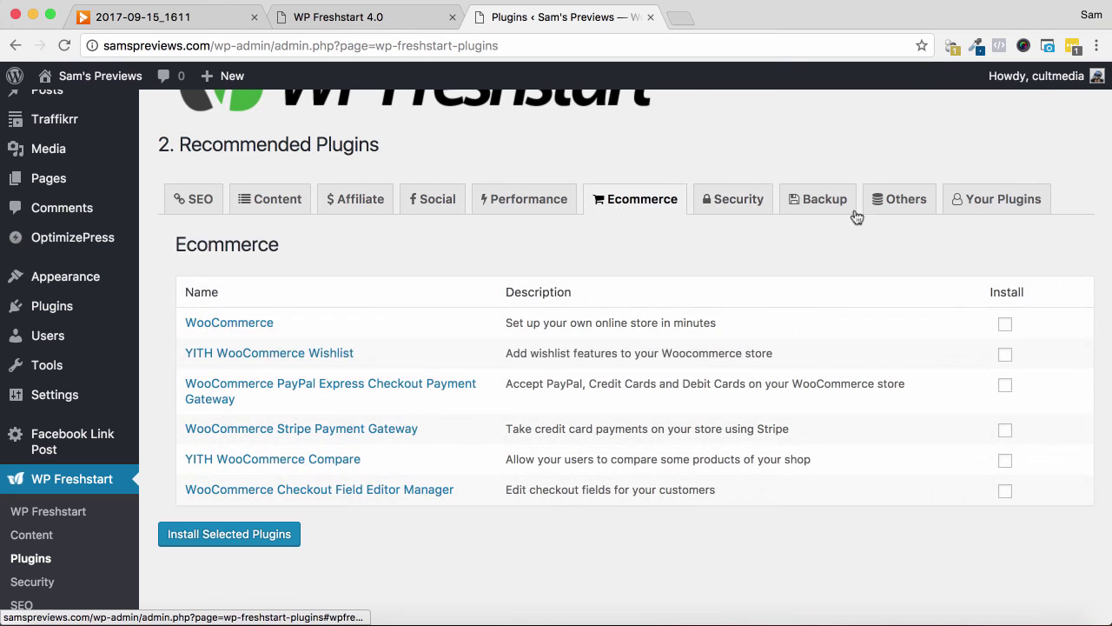
pyautogui.click(974, 212)
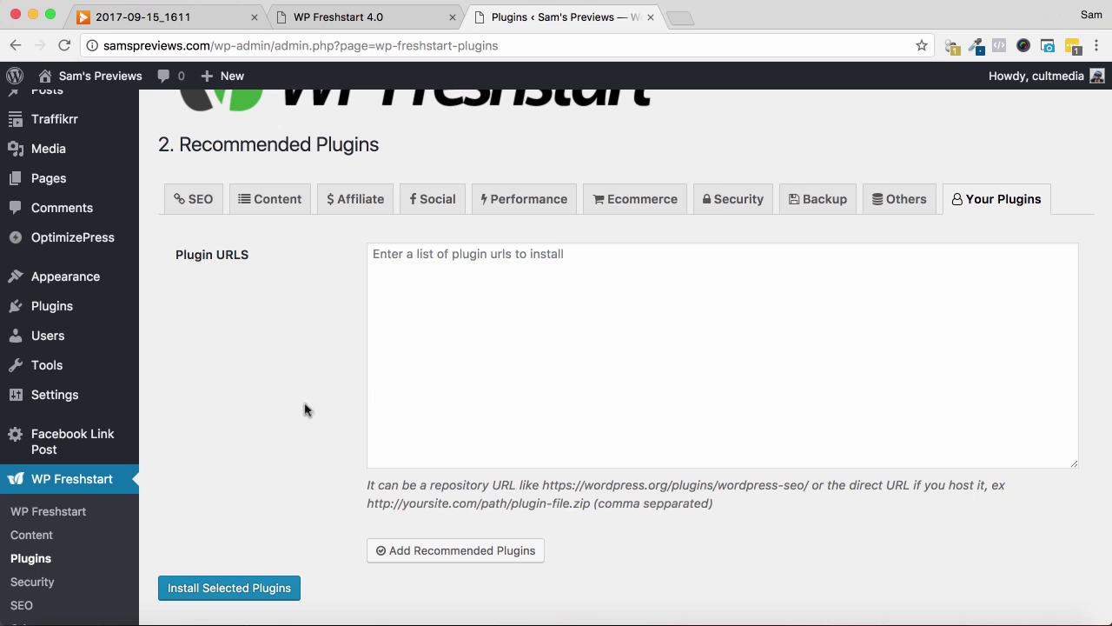
pyautogui.scroll(-1, 41, 547)
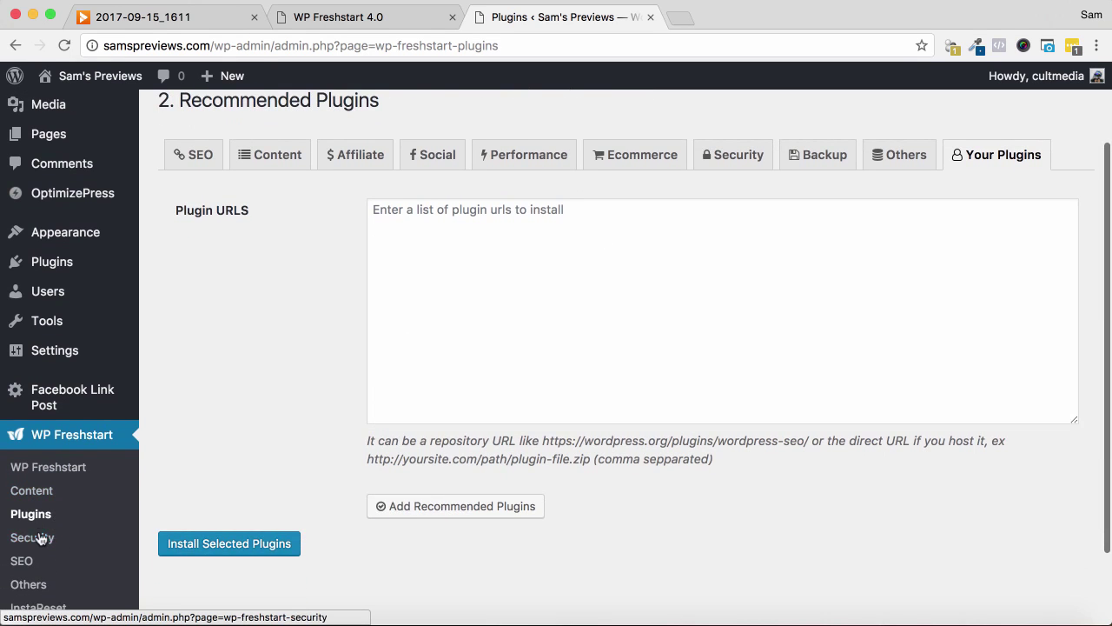
# Open the Security settings page and scroll through its Content Protection options
pyautogui.click(40, 538)
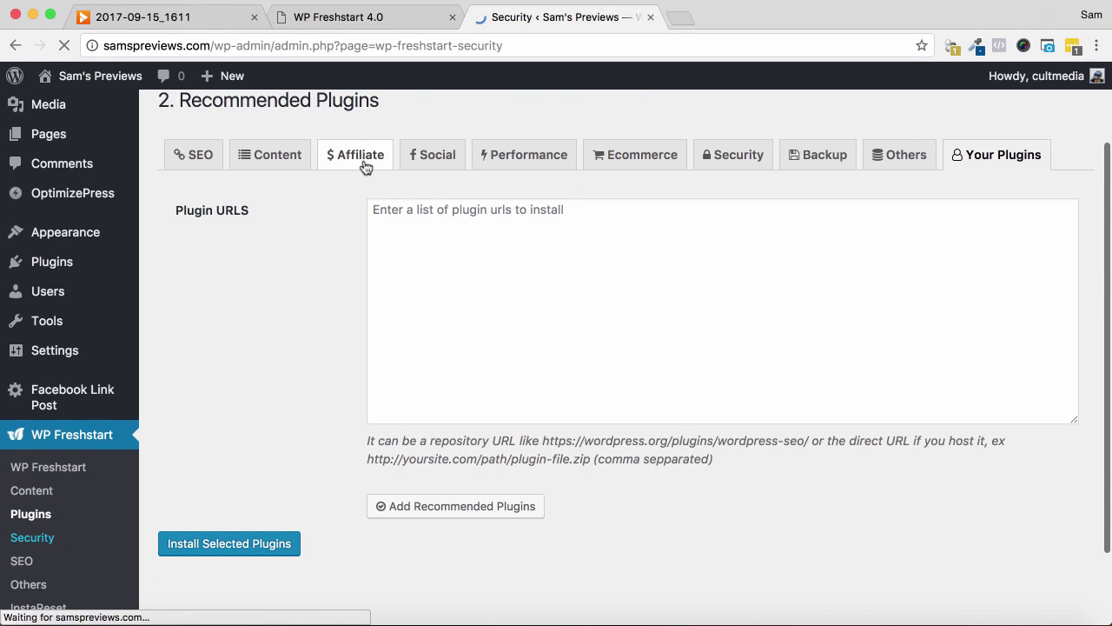
pyautogui.scroll(-1, 306, 325)
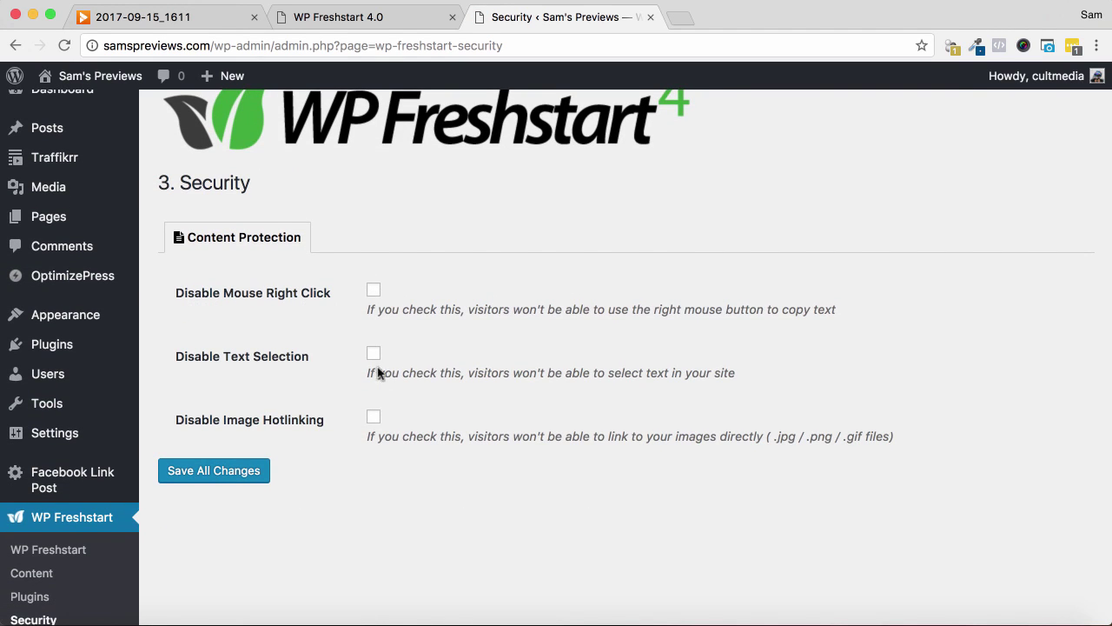
pyautogui.scroll(-2, 353, 432)
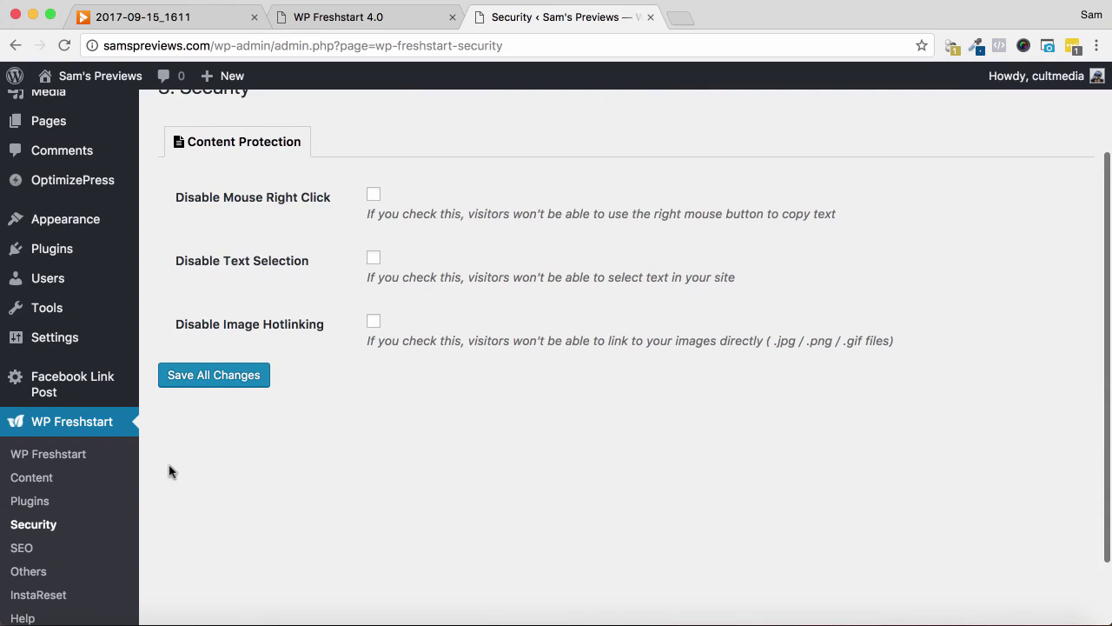
pyautogui.scroll(-1, 61, 489)
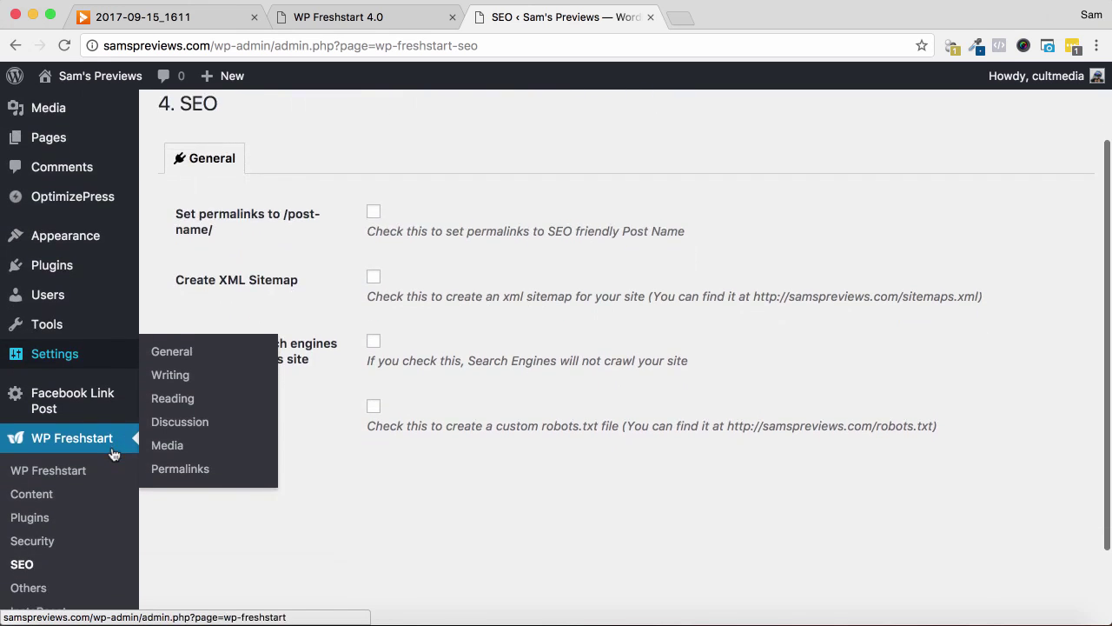
# Scroll the SEO General options, then open the Others settings page
pyautogui.scroll(-4, 52, 504)
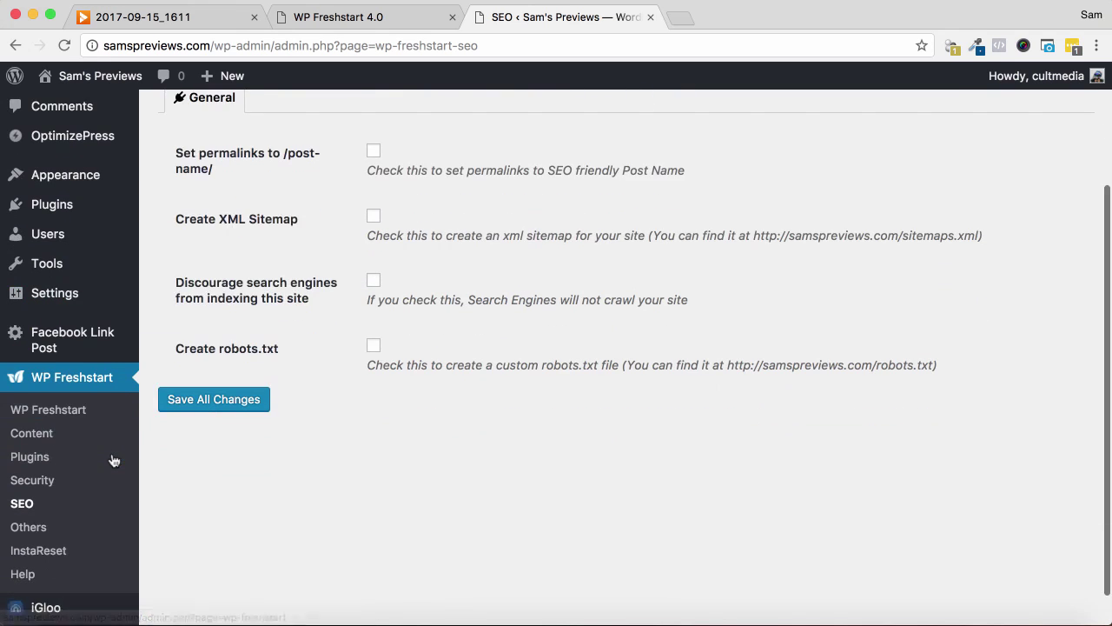
pyautogui.click(33, 536)
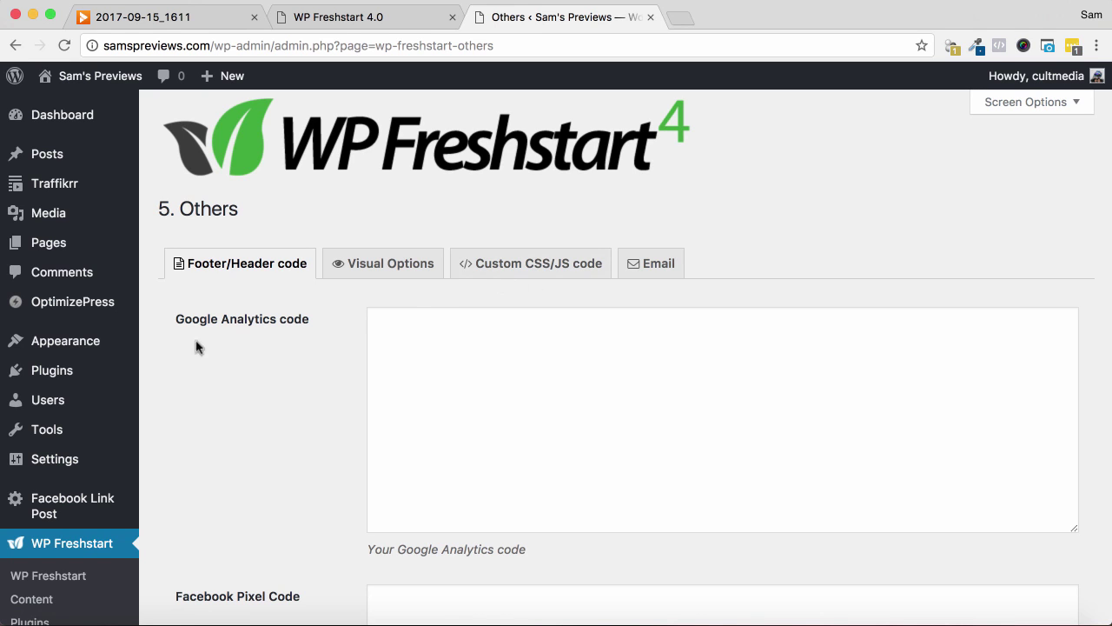
# Scroll through the Others page's Footer/Header code fields, then open InstaReset
pyautogui.scroll(-3, 92, 479)
pyautogui.scroll(-2, 91, 478)
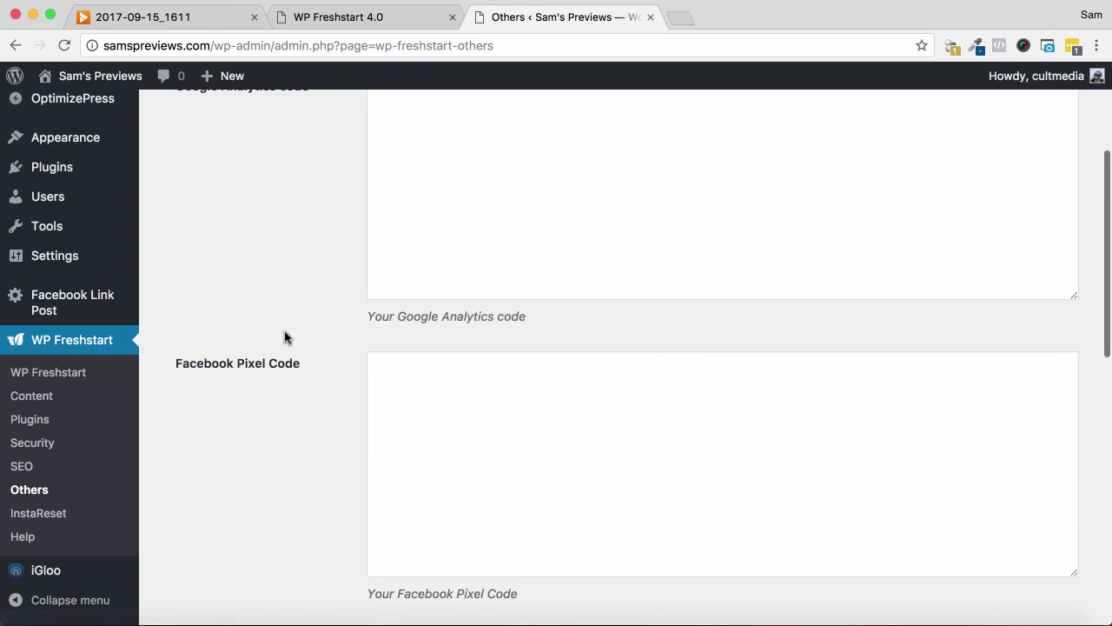
pyautogui.scroll(-1, 269, 343)
pyautogui.click(46, 513)
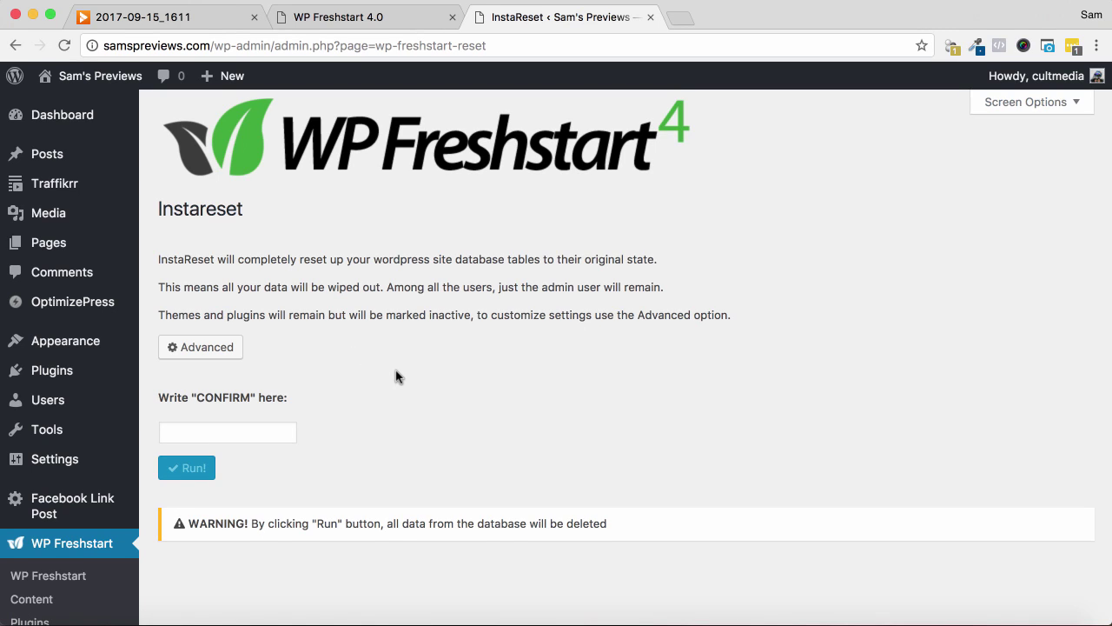
# Scroll over the InstaReset database-wipe warning, leaving CONFIRM blank
pyautogui.scroll(-1, 395, 375)
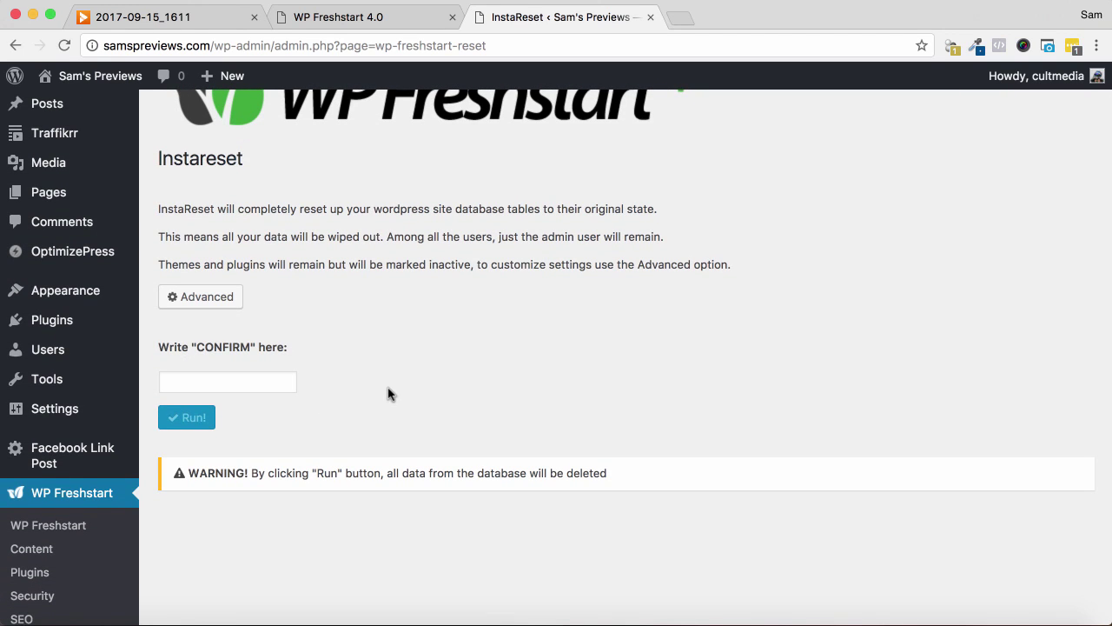
pyautogui.scroll(1, 388, 393)
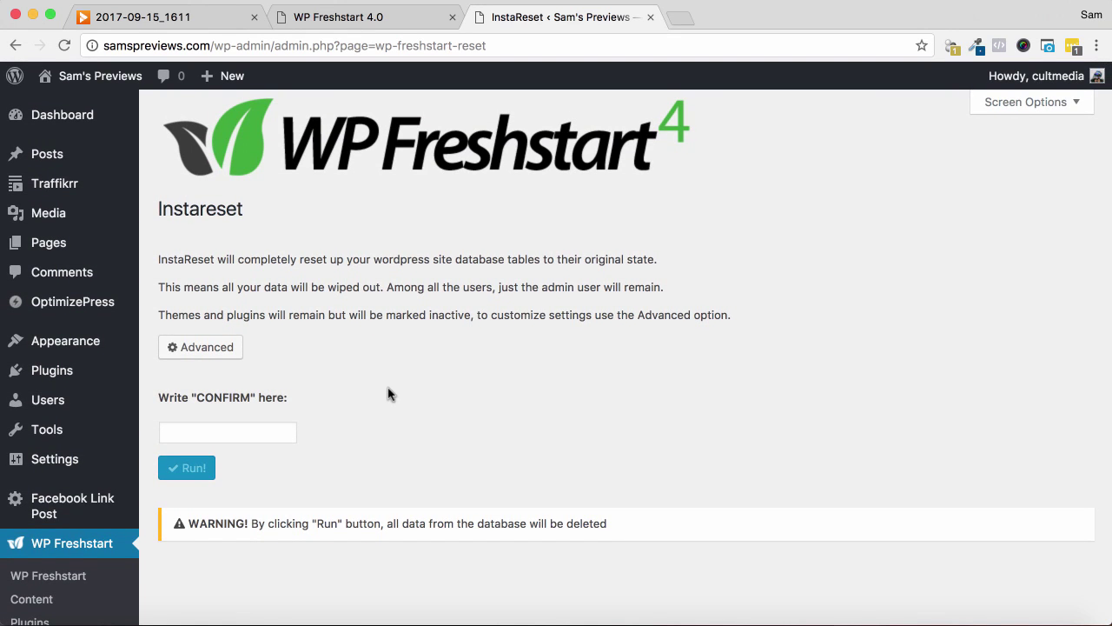
# Go back to the WP Freshstart overview and scroll through its six Configure sections
pyautogui.click(88, 552)
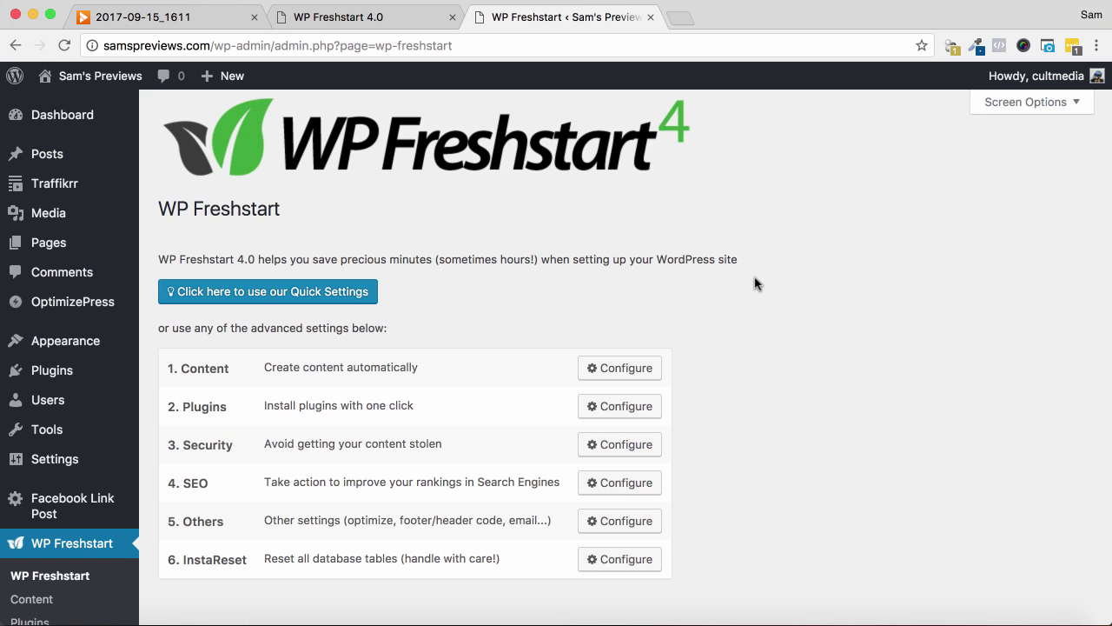
pyautogui.scroll(-1, 754, 283)
pyautogui.scroll(-4, 754, 284)
pyautogui.scroll(5, 754, 283)
pyautogui.scroll(-1, 840, 242)
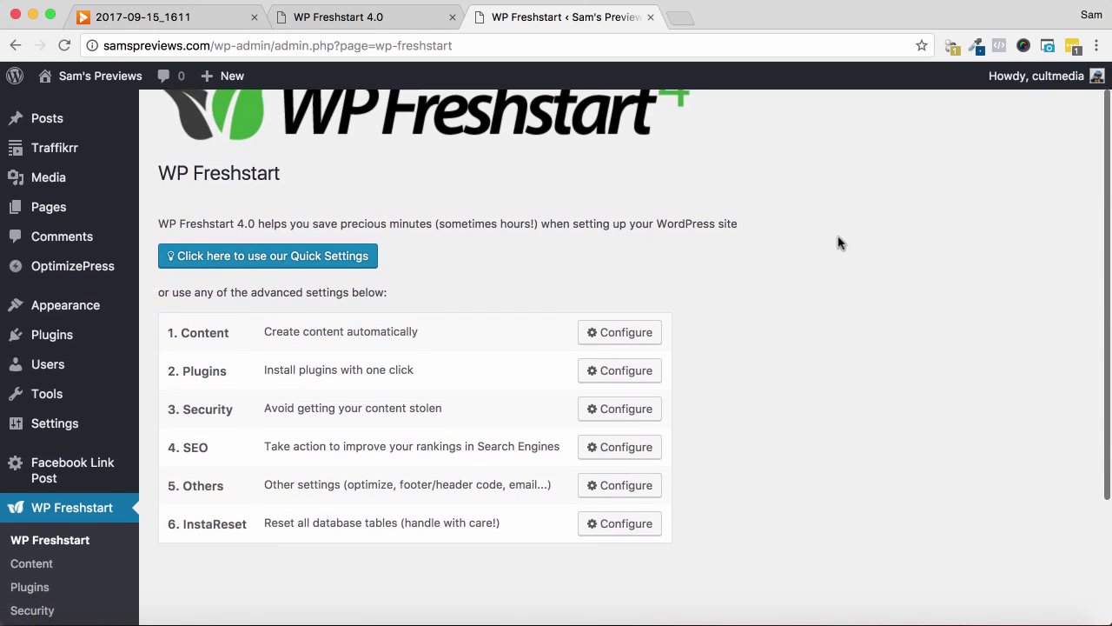
pyautogui.scroll(2, 839, 243)
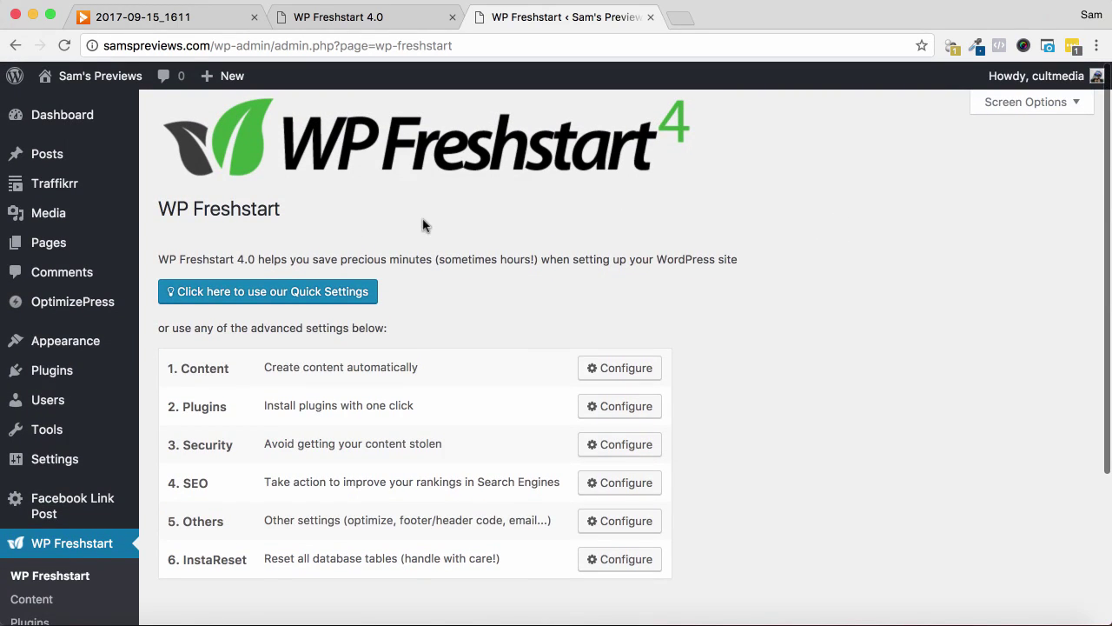